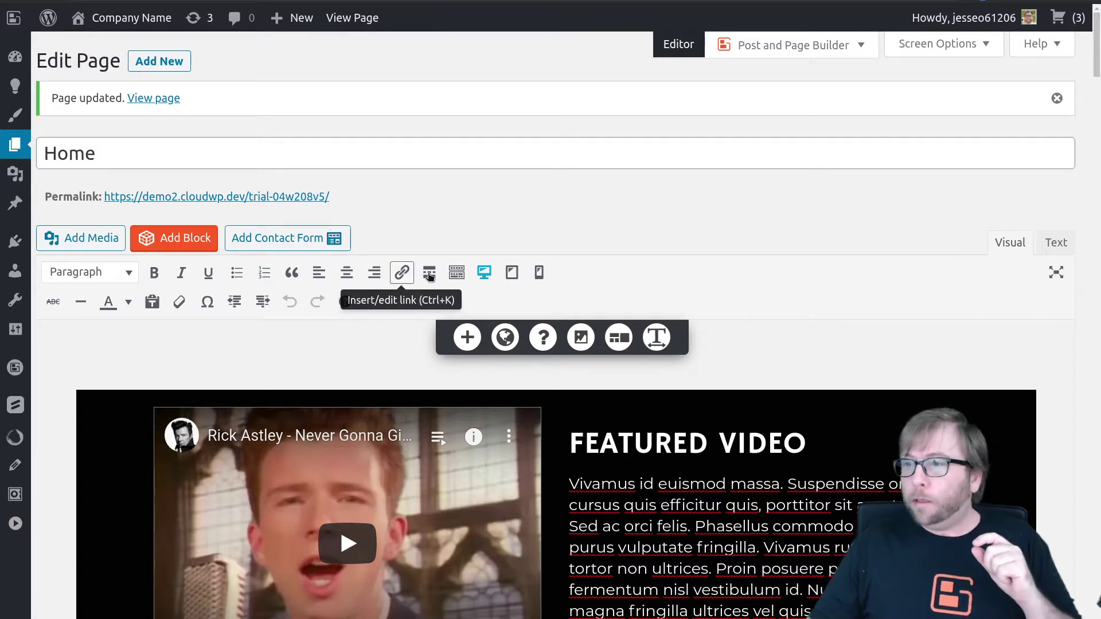
Copy the iframe embed code for Never Gonna Give You Up from YouTube's Share > Embed options
mouse_move(350, 453)
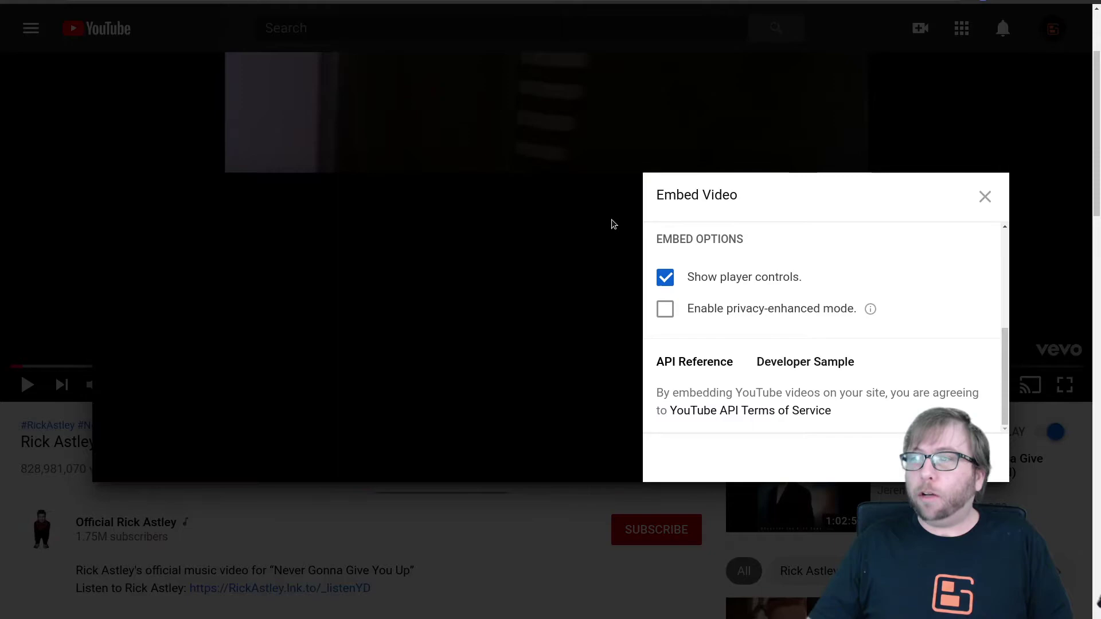
click(986, 196)
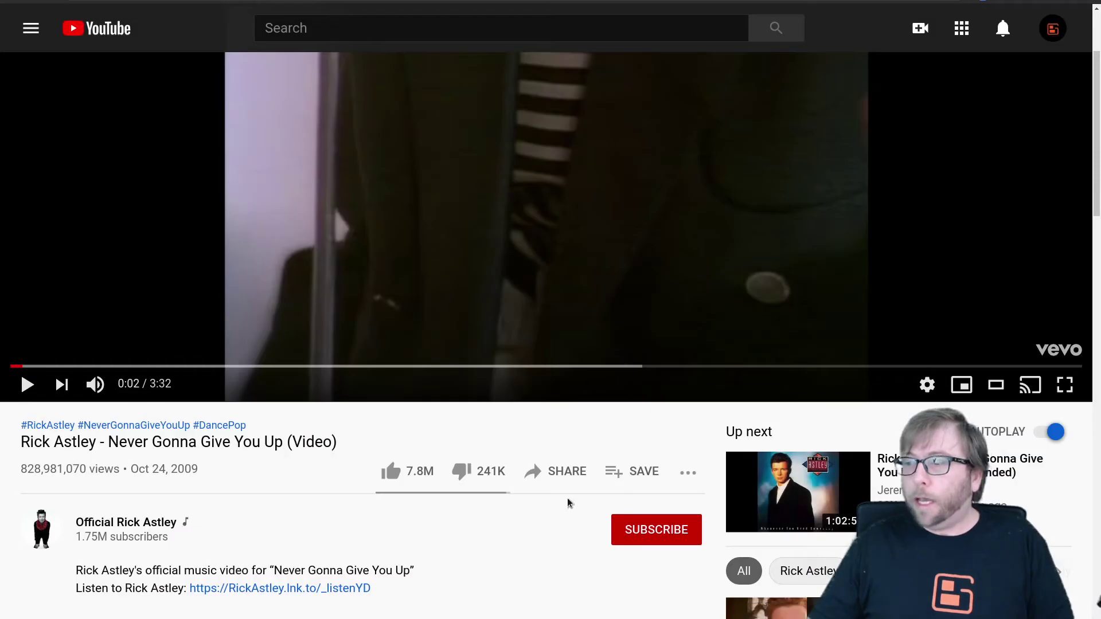
click(548, 477)
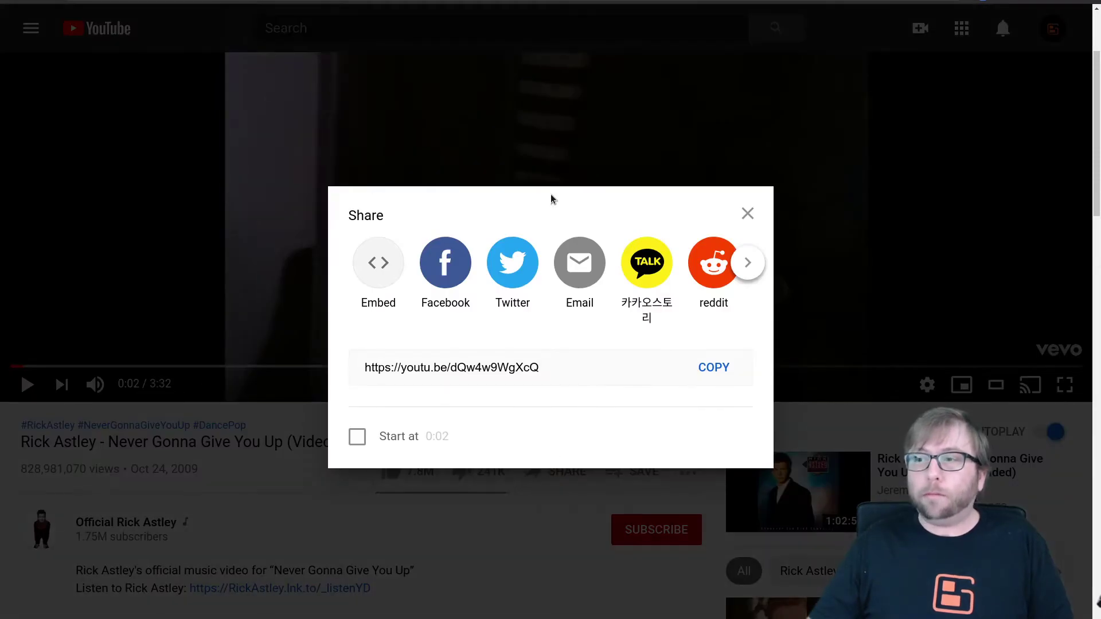
click(523, 367)
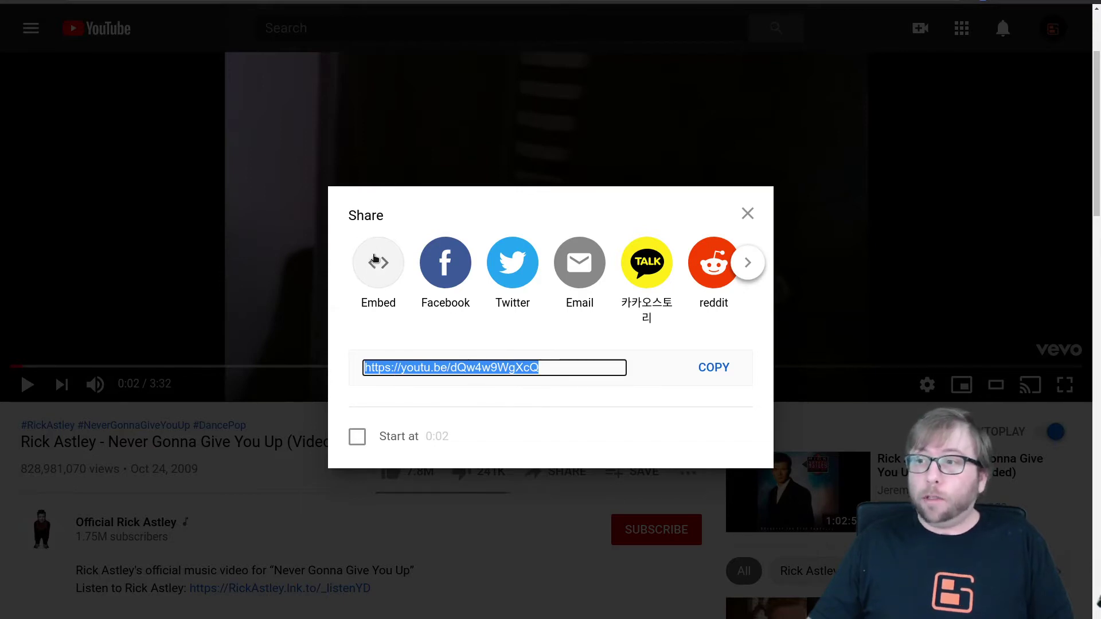
click(375, 269)
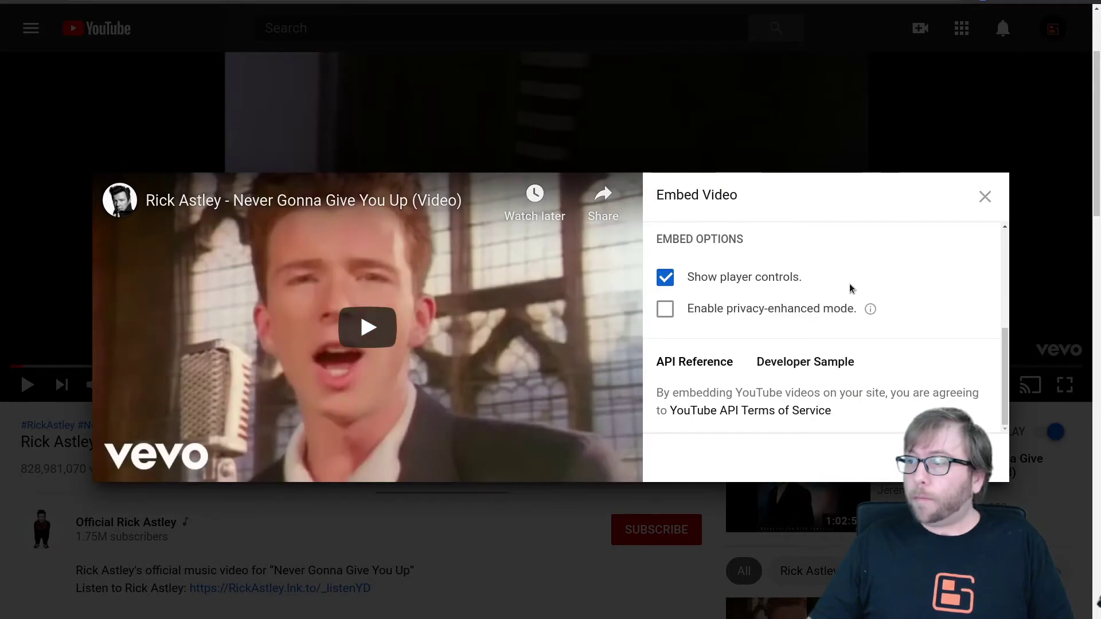
scroll(851, 293, up, 2)
click(975, 459)
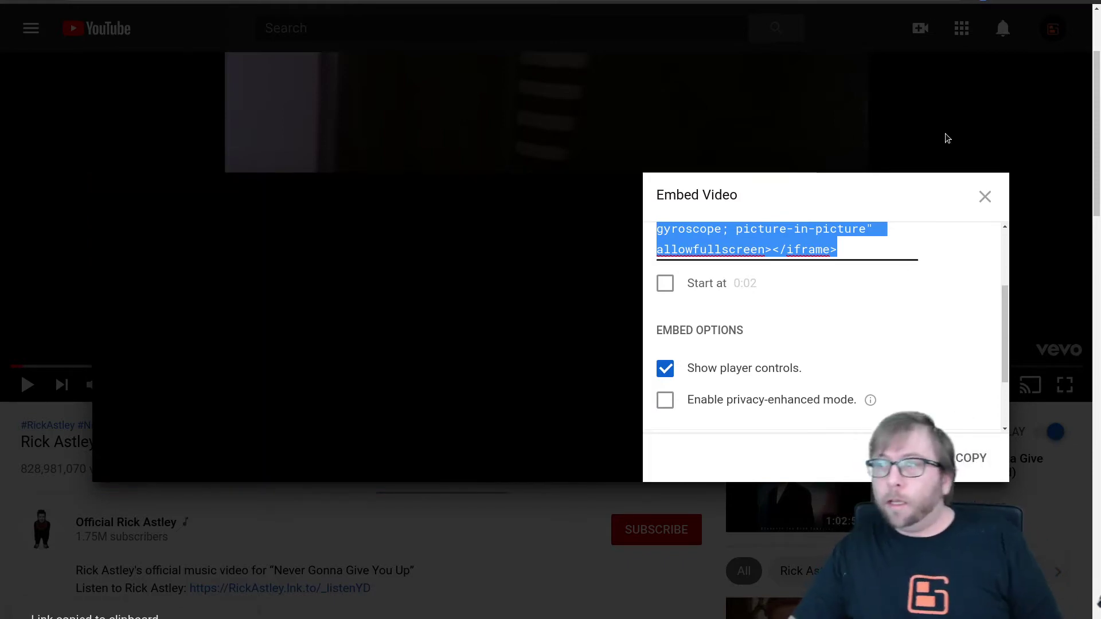
click(984, 196)
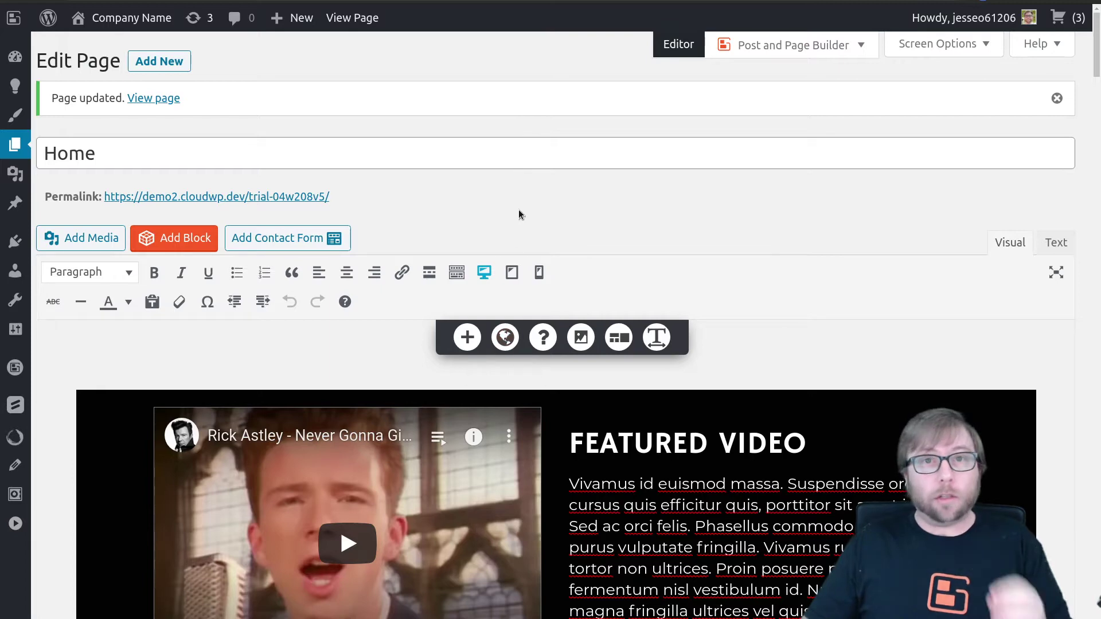
Scroll to the Featured Video section and select the word FEATURED in its heading
scroll(516, 298, down, 3)
mouse_move(358, 316)
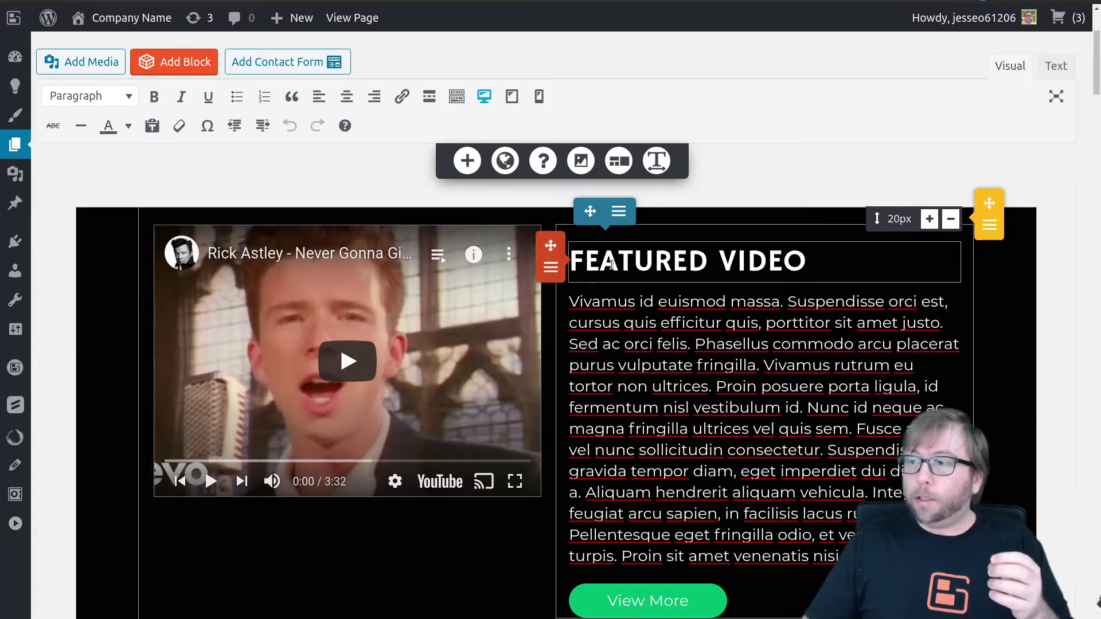
mouse_move(602, 262)
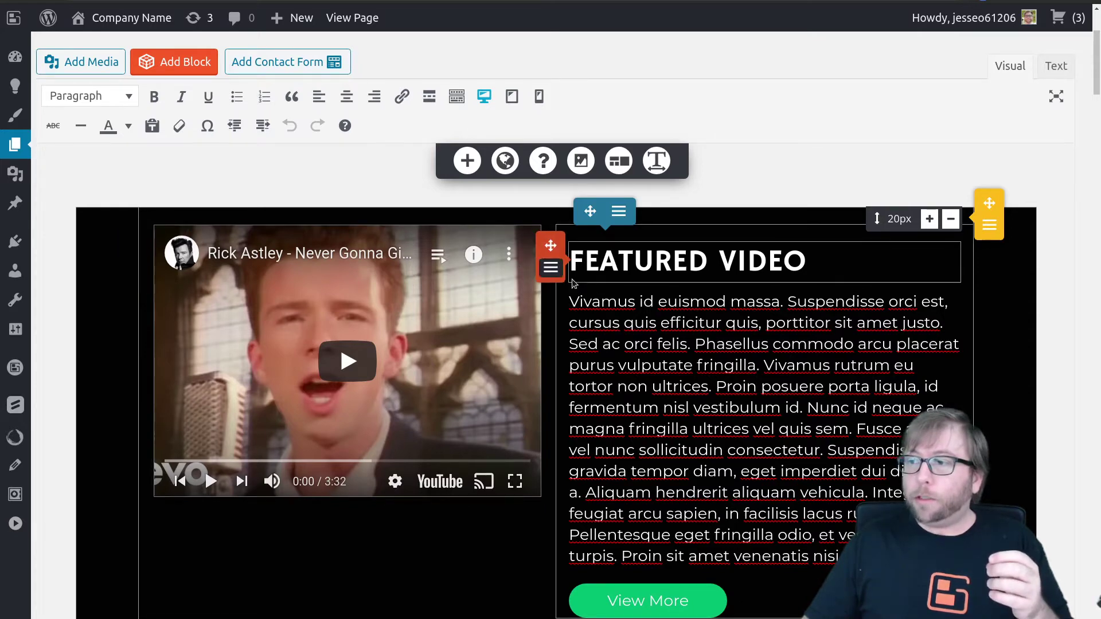
double_click(617, 263)
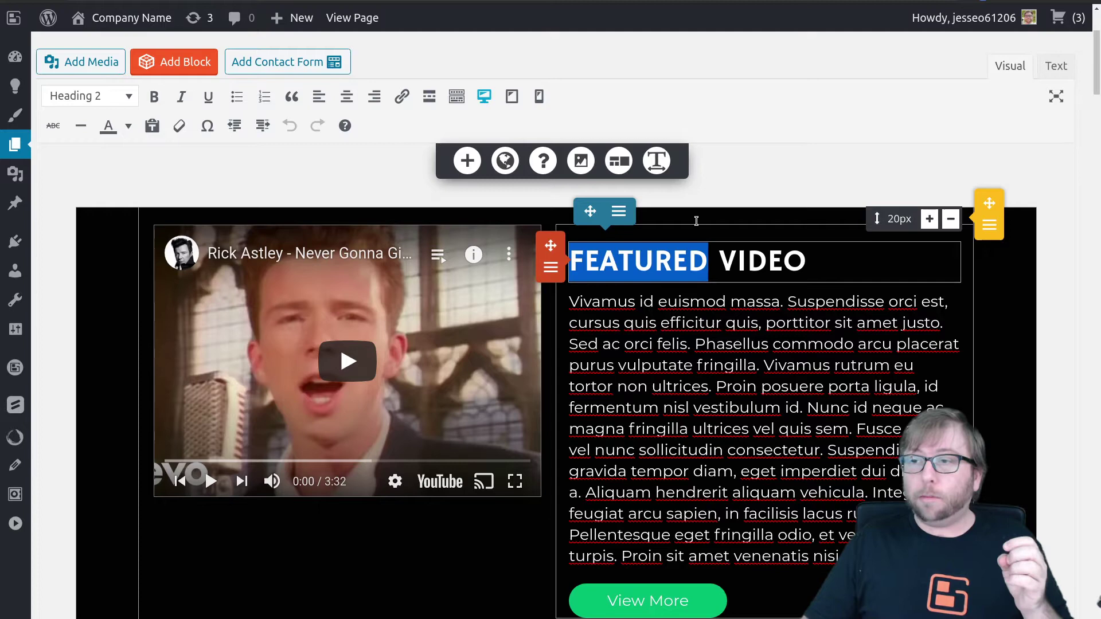
mouse_move(334, 331)
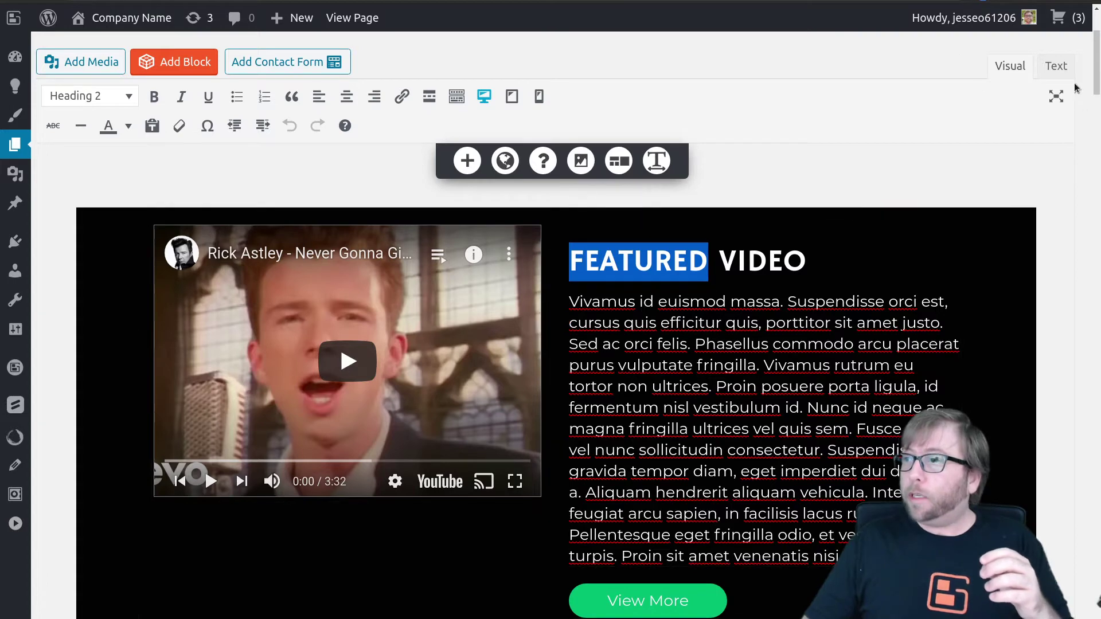
In the Text tab, paste the copied YouTube embed code over the old opening iframe tag
click(1055, 67)
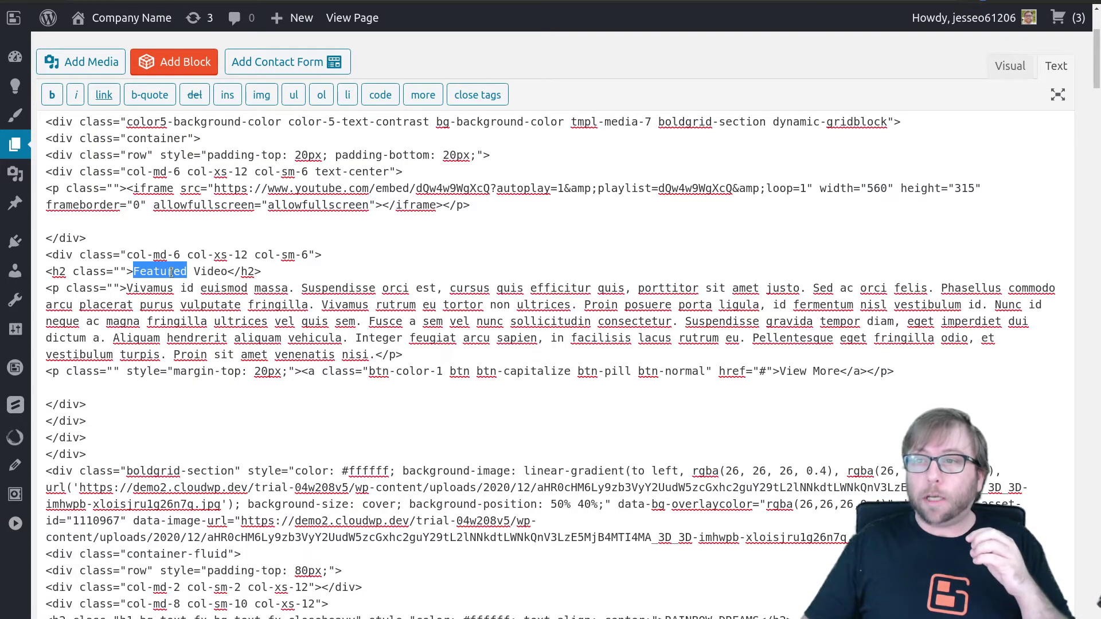
click(118, 270)
drag(127, 171, 383, 207)
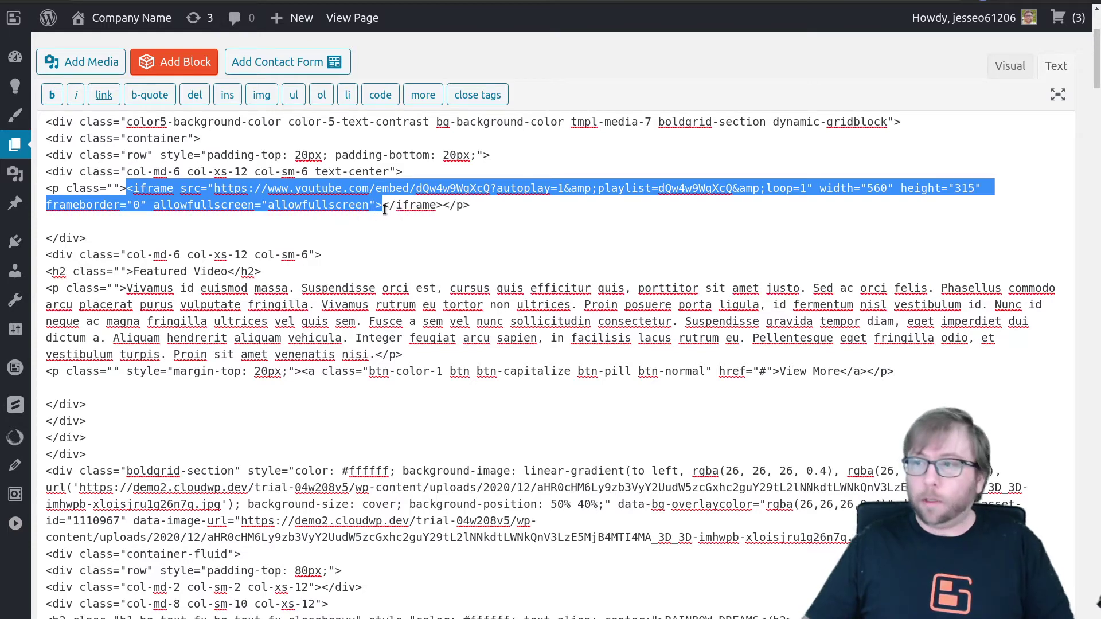
key(ctrl+v)
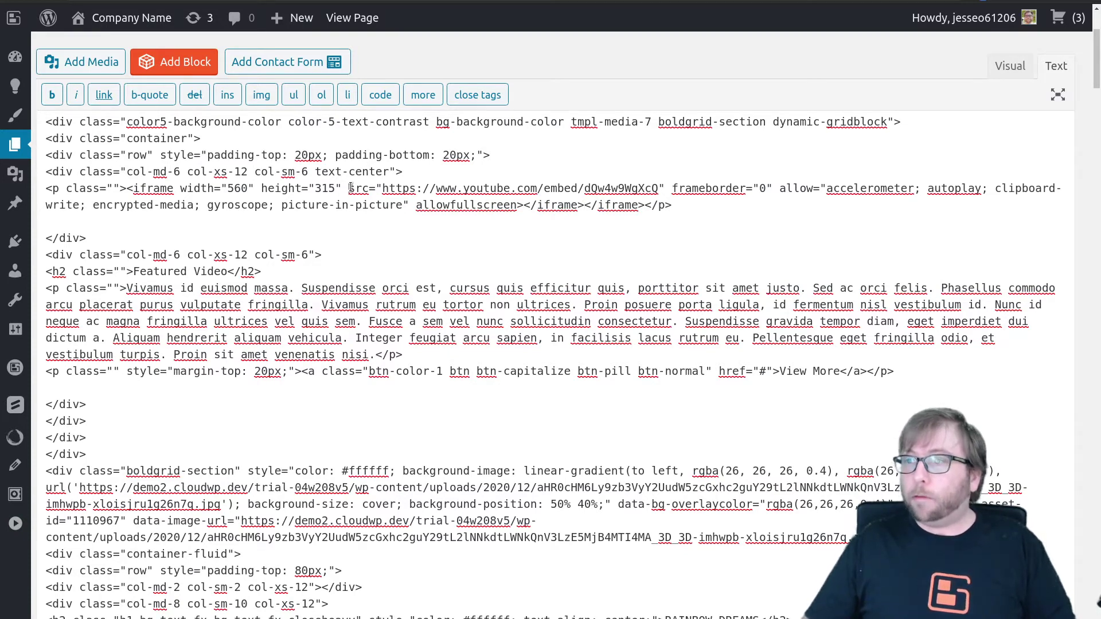
Select the video ID dQw4w9WgXcQ in the new embed URL, ending with the caret after it
drag(349, 188, 662, 191)
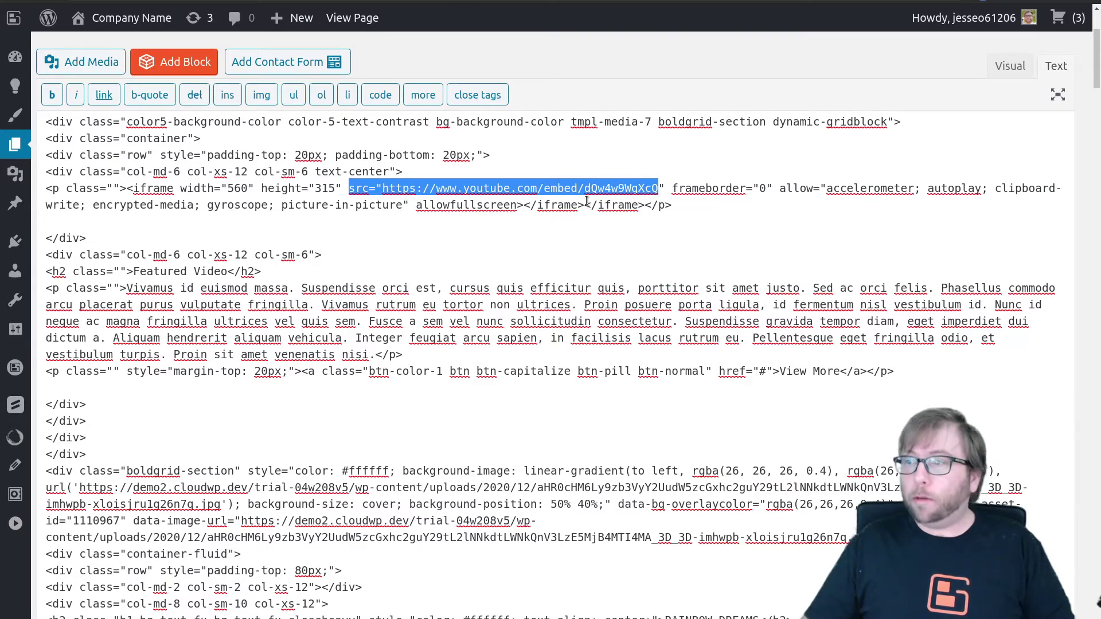
double_click(615, 192)
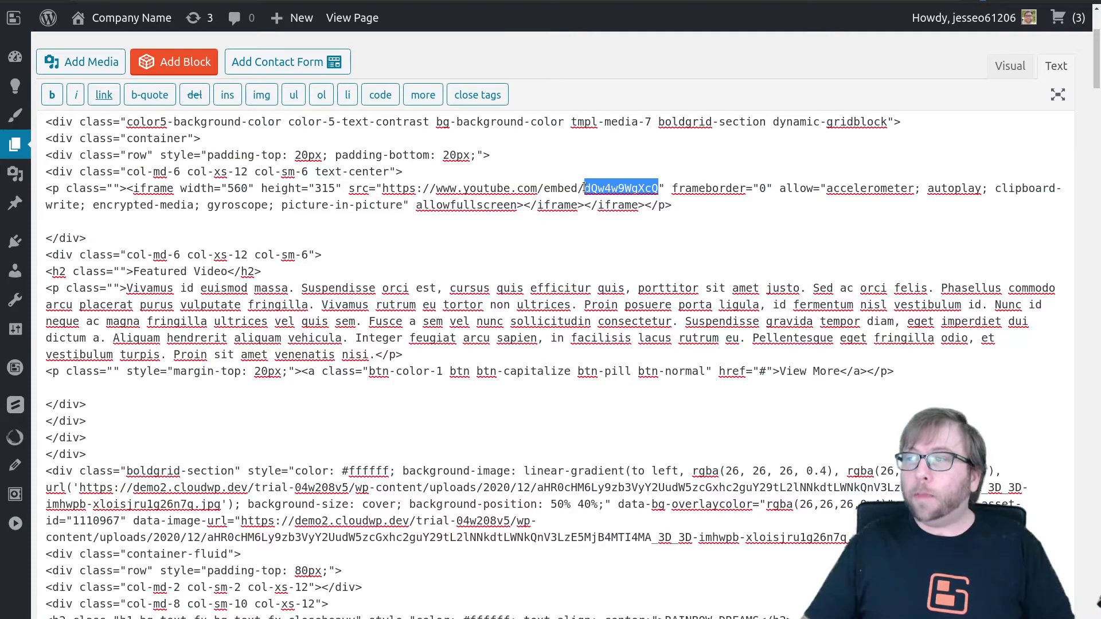
drag(584, 189, 660, 192)
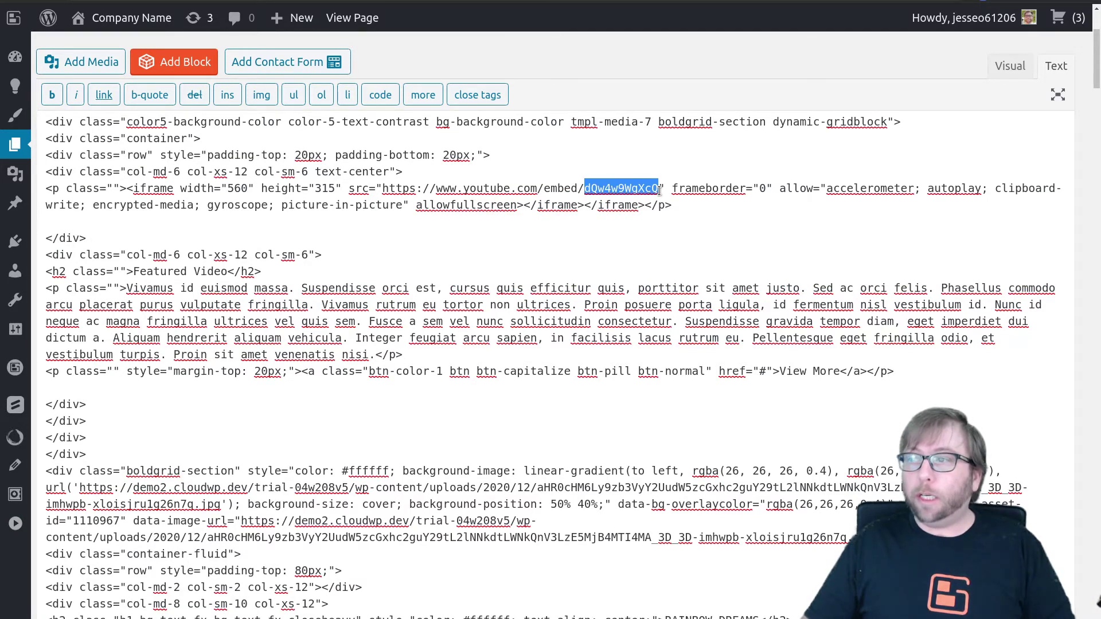
double_click(558, 190)
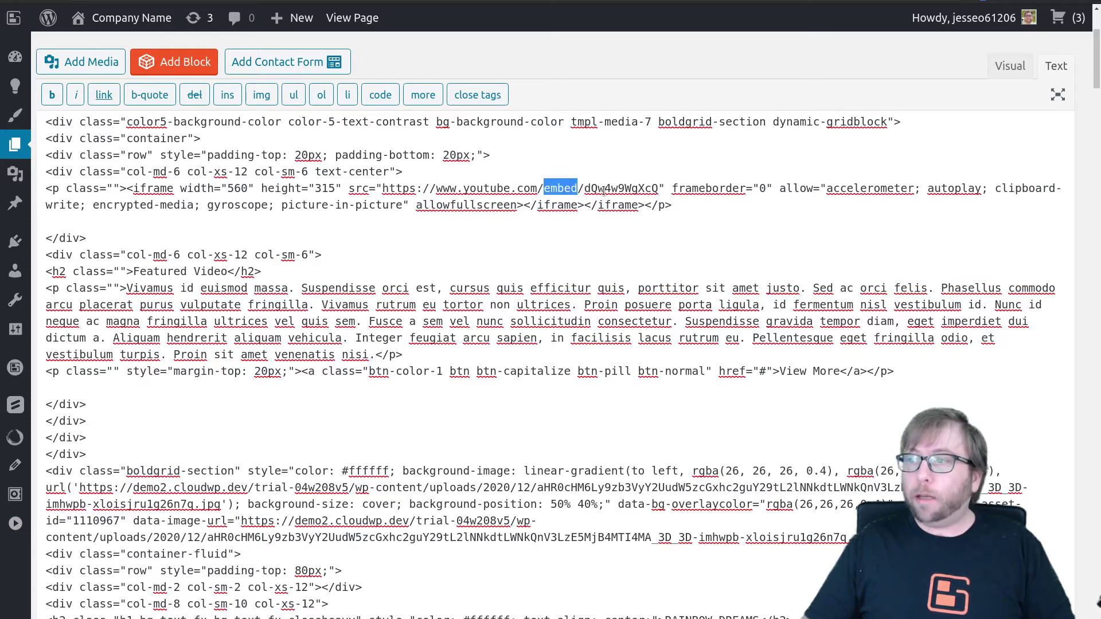
double_click(603, 189)
click(656, 189)
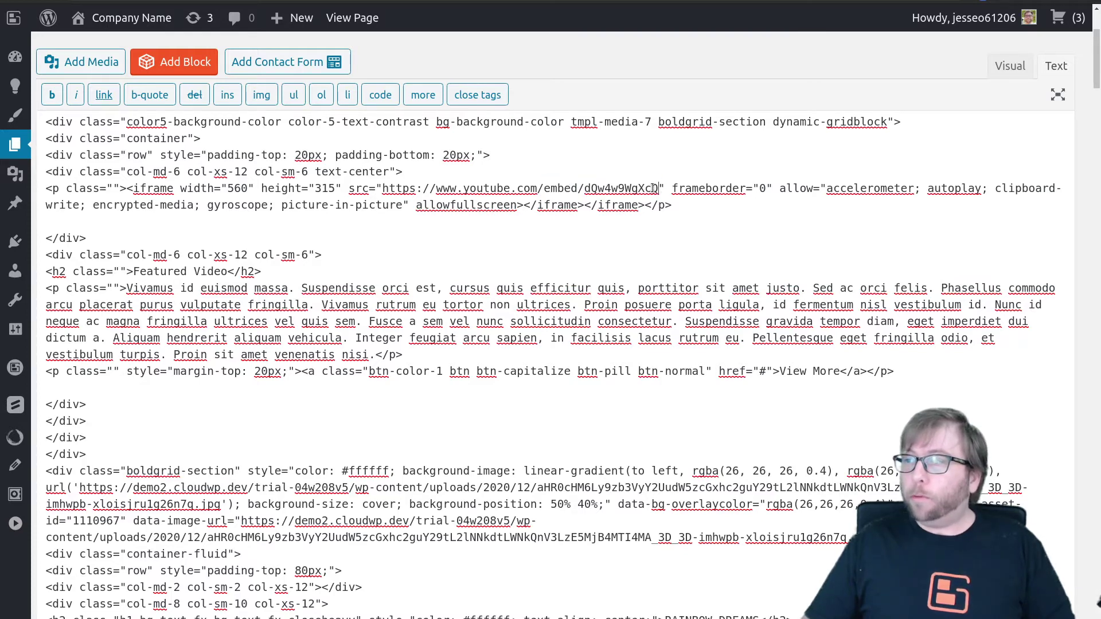
double_click(654, 189)
Append ?autoplay=1&playlist=dQw4w9WgXcQ&loop=1 to the iframe src and select the extra </iframe> tag
click(654, 189)
drag(658, 189, 658, 189)
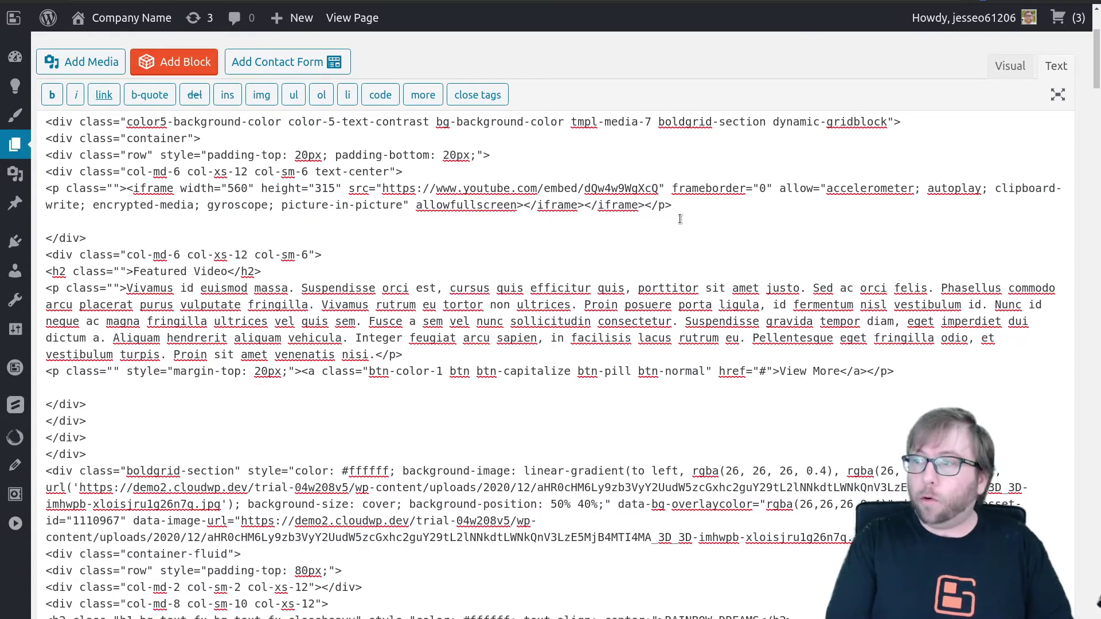
text(?auto)
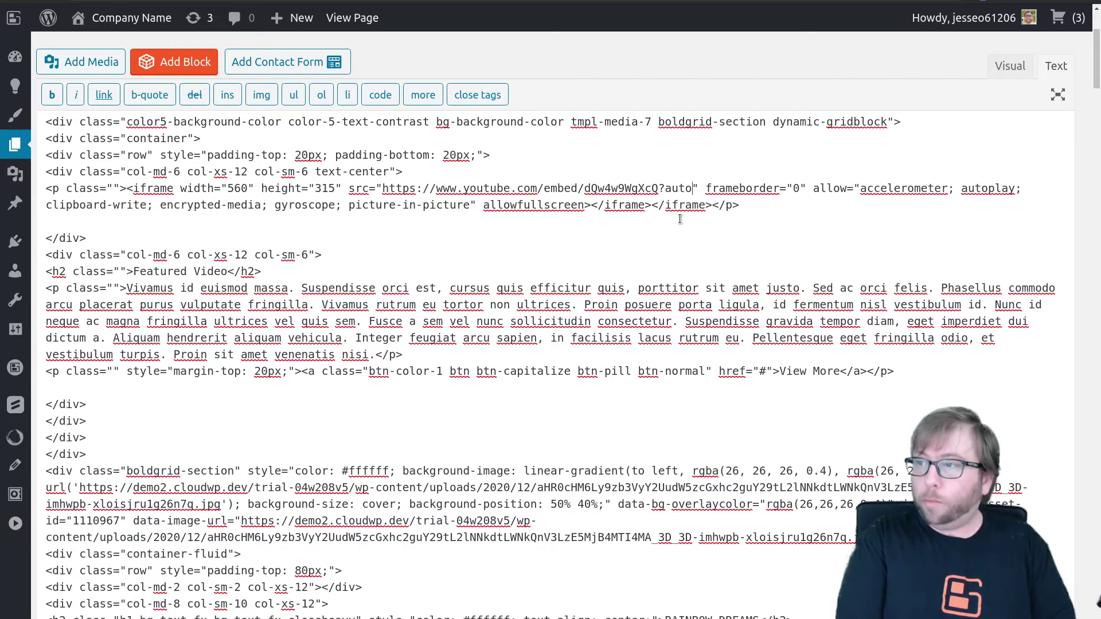
text(play=1)
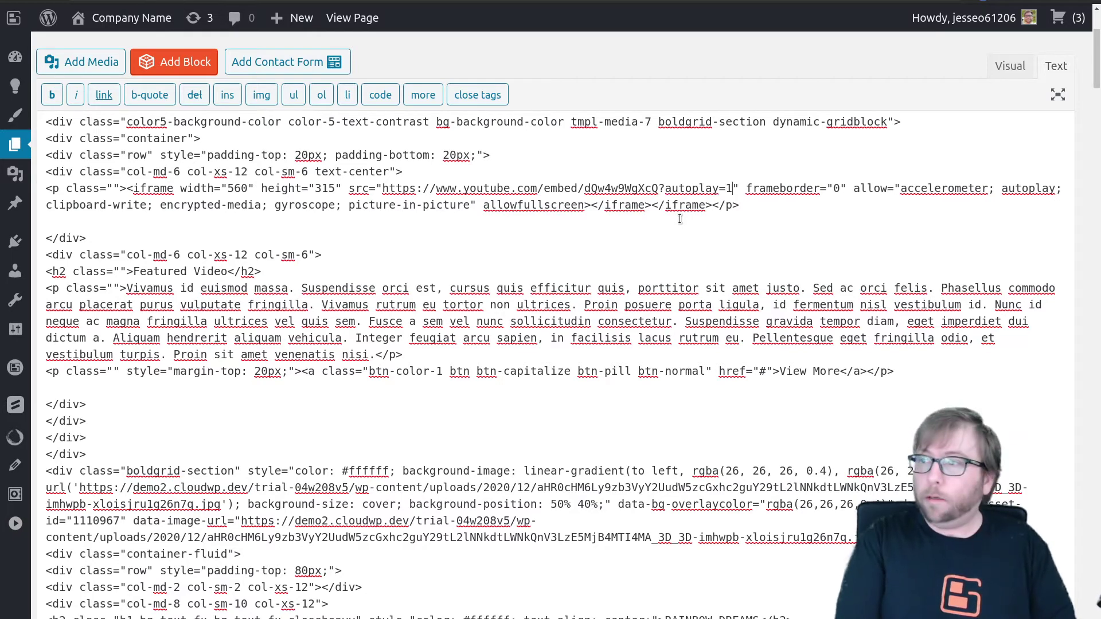
text(&)
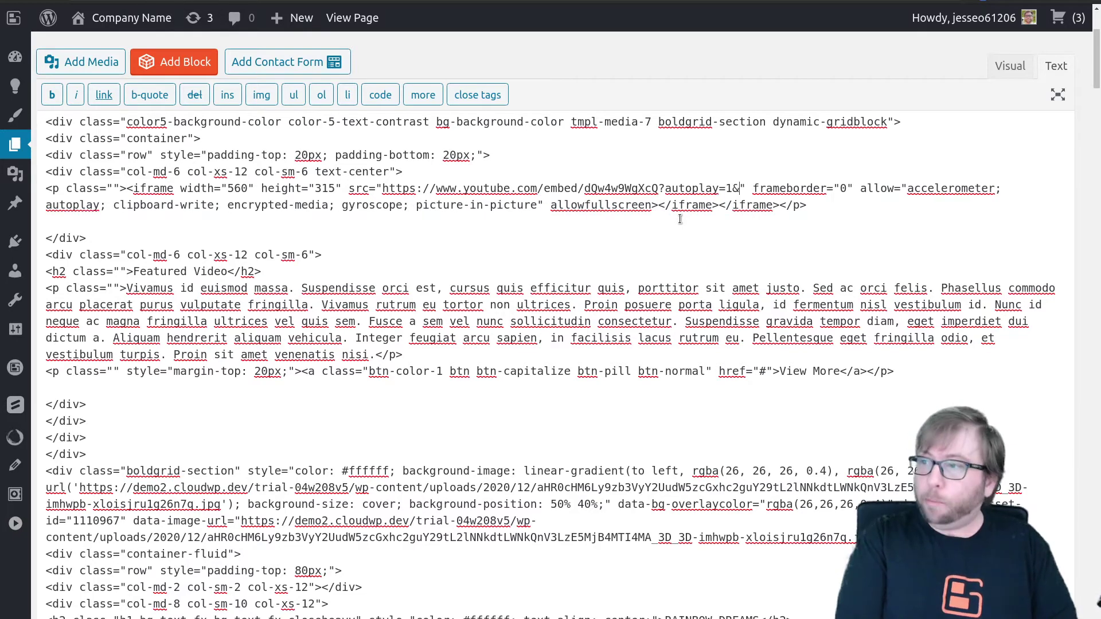
text(playlist)
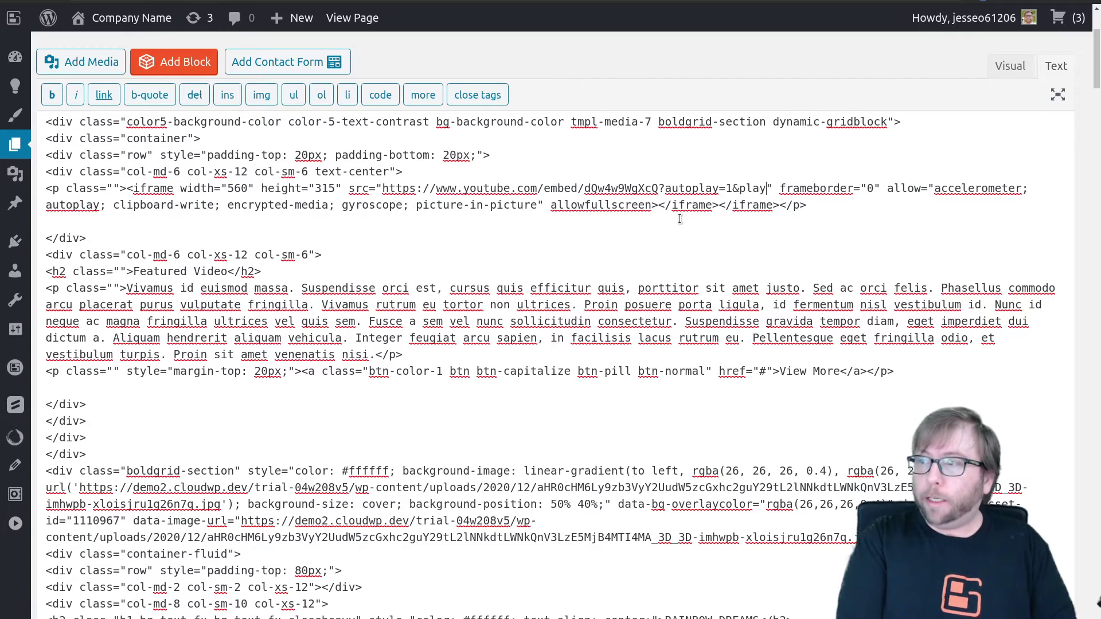
text(=)
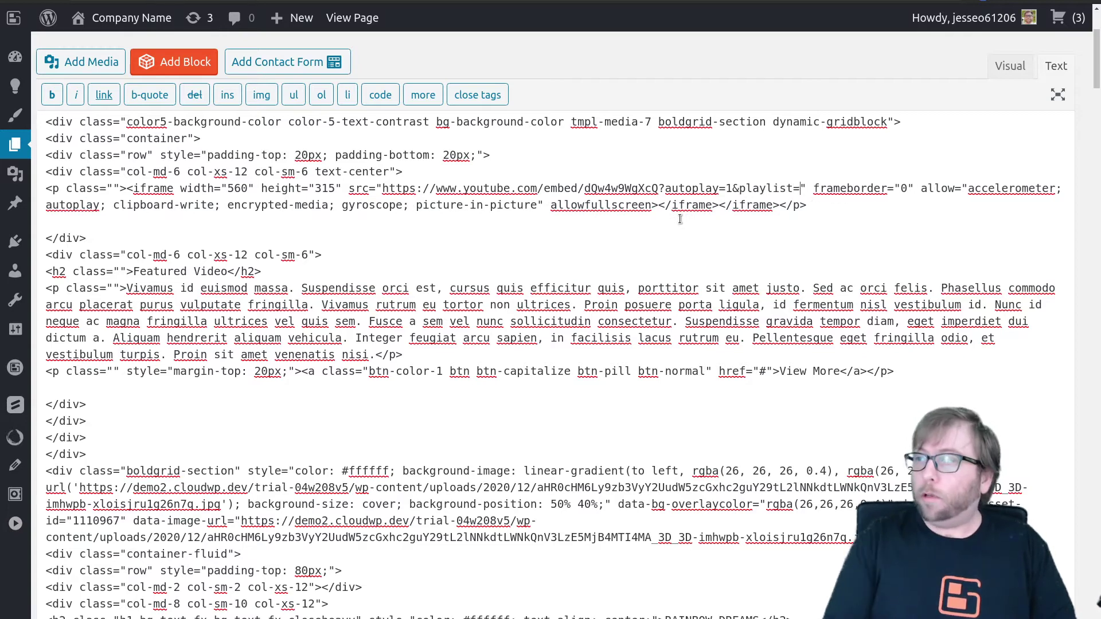
double_click(623, 188)
key(ctrl+c)
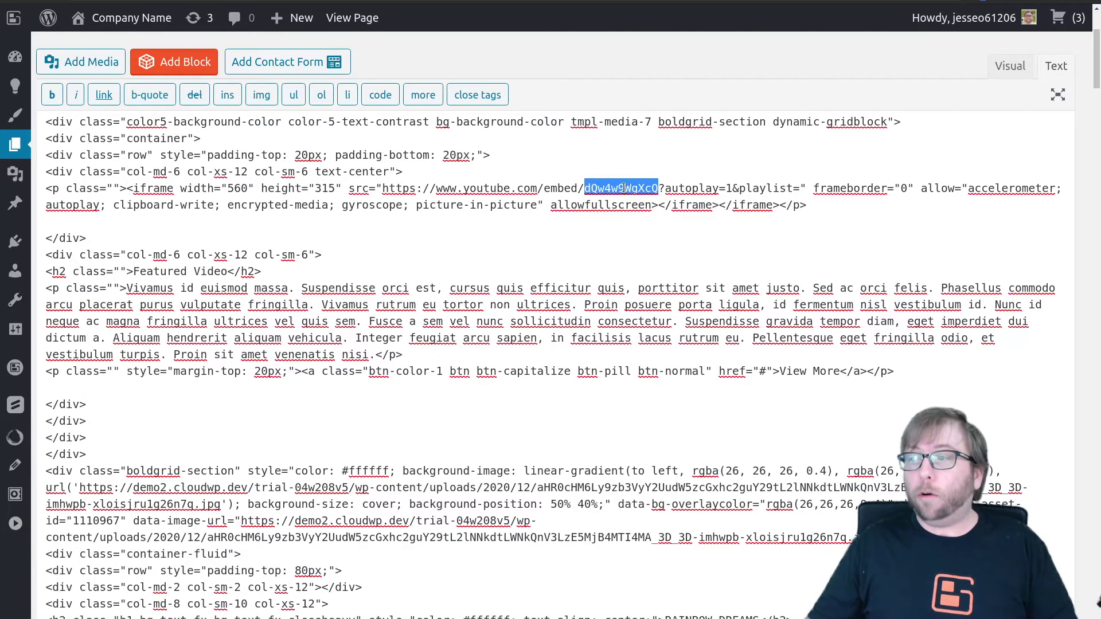
click(801, 188)
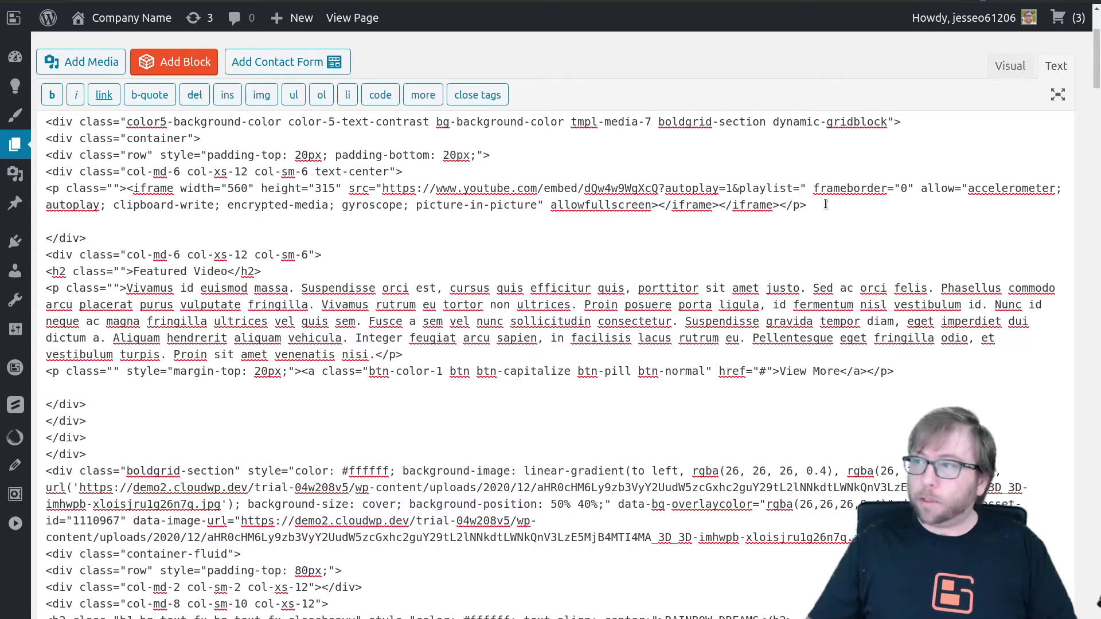
key(ctrl+v)
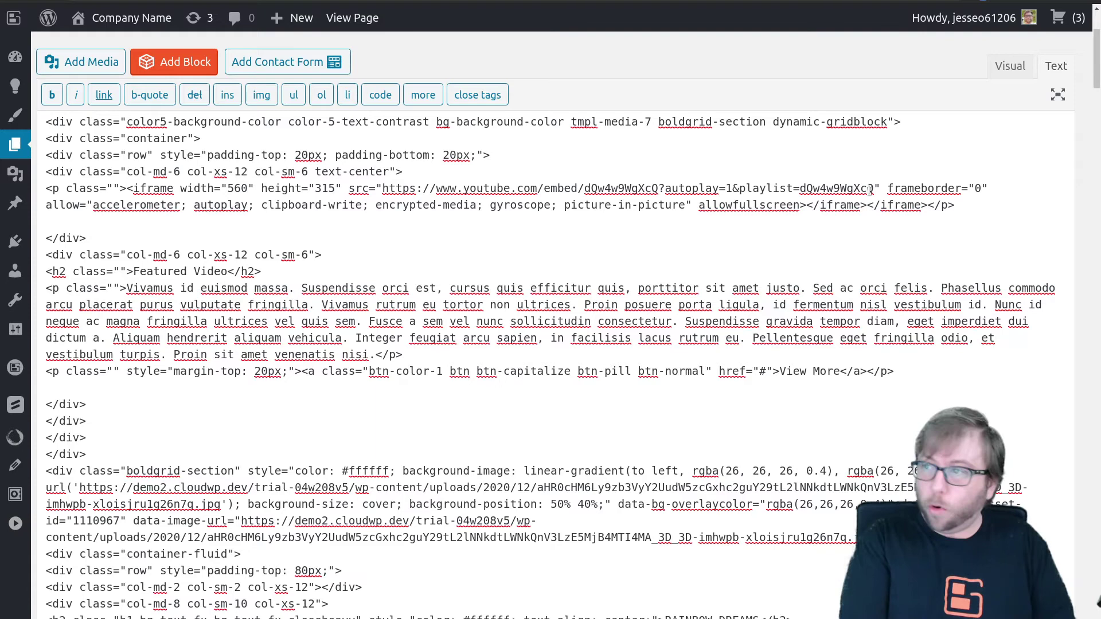
text(&loop)
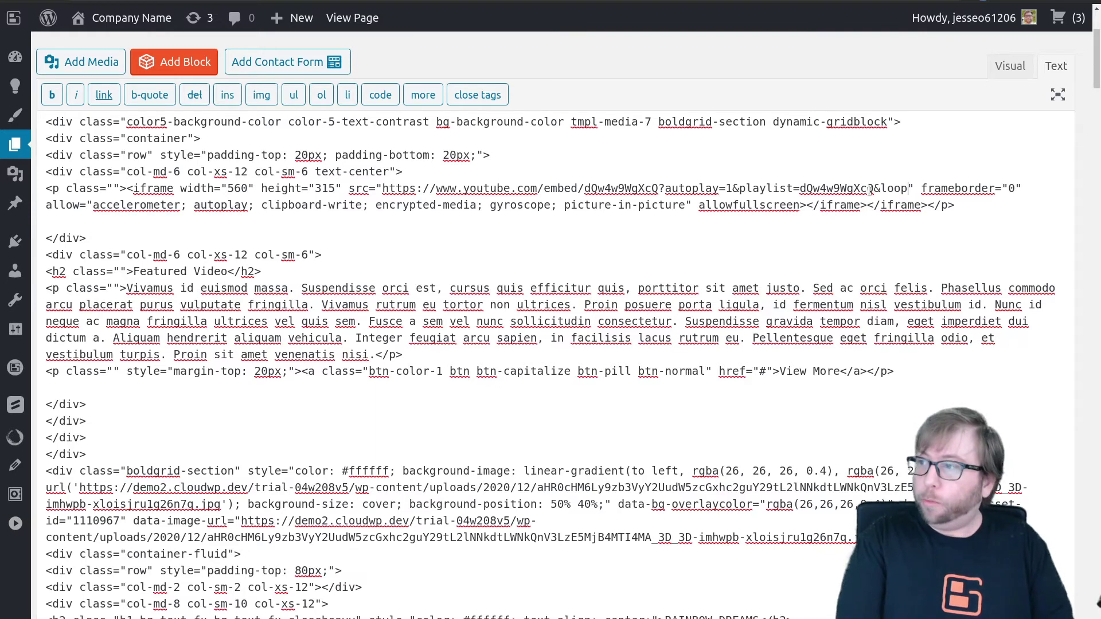
text(=1)
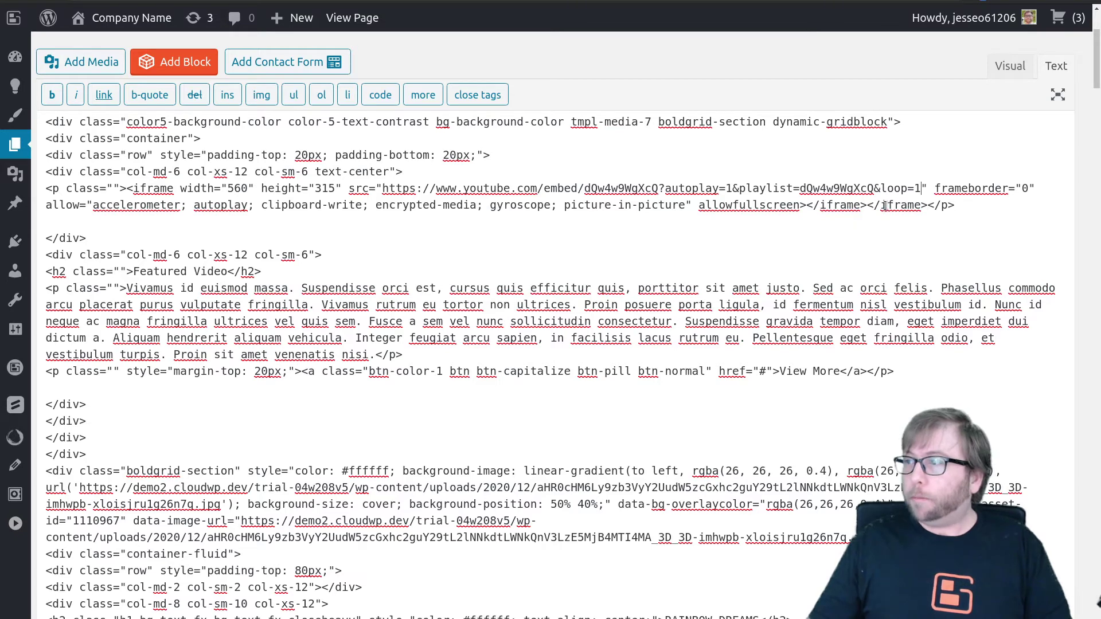
drag(869, 206, 927, 205)
Delete the duplicate closing iframe tag and highlight the autoplay permission in the allow list
key(BackSpace)
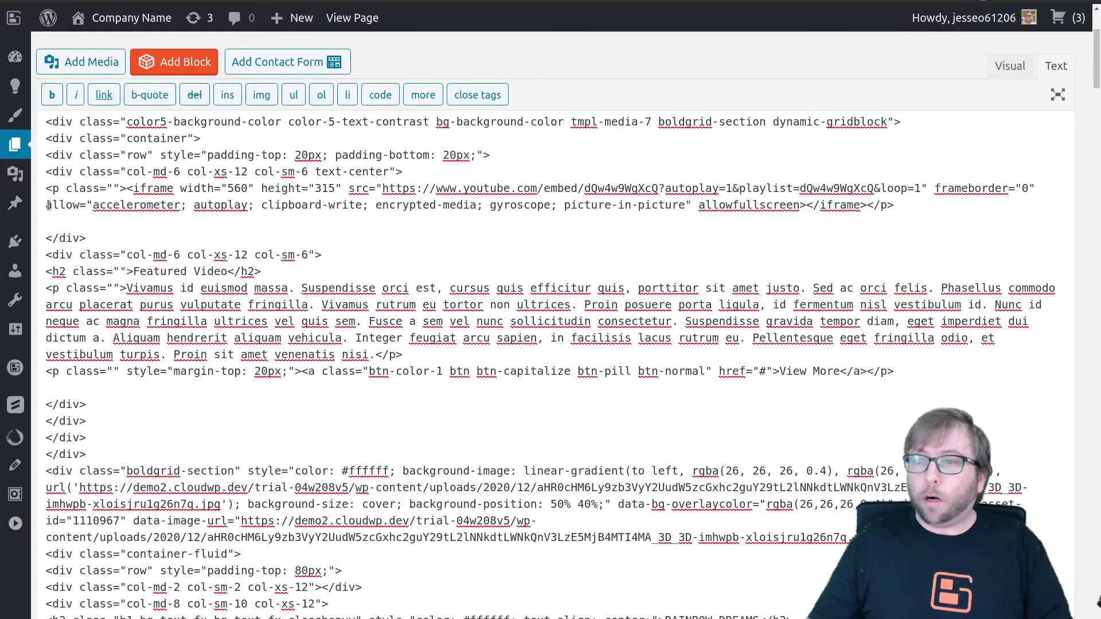
drag(47, 204, 246, 204)
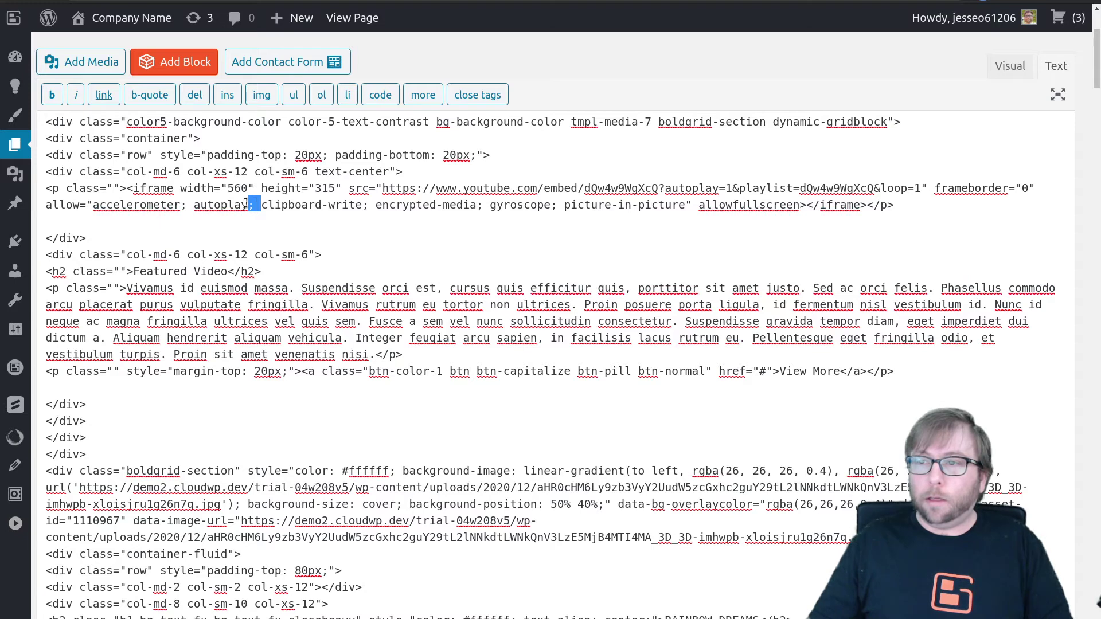
click(251, 208)
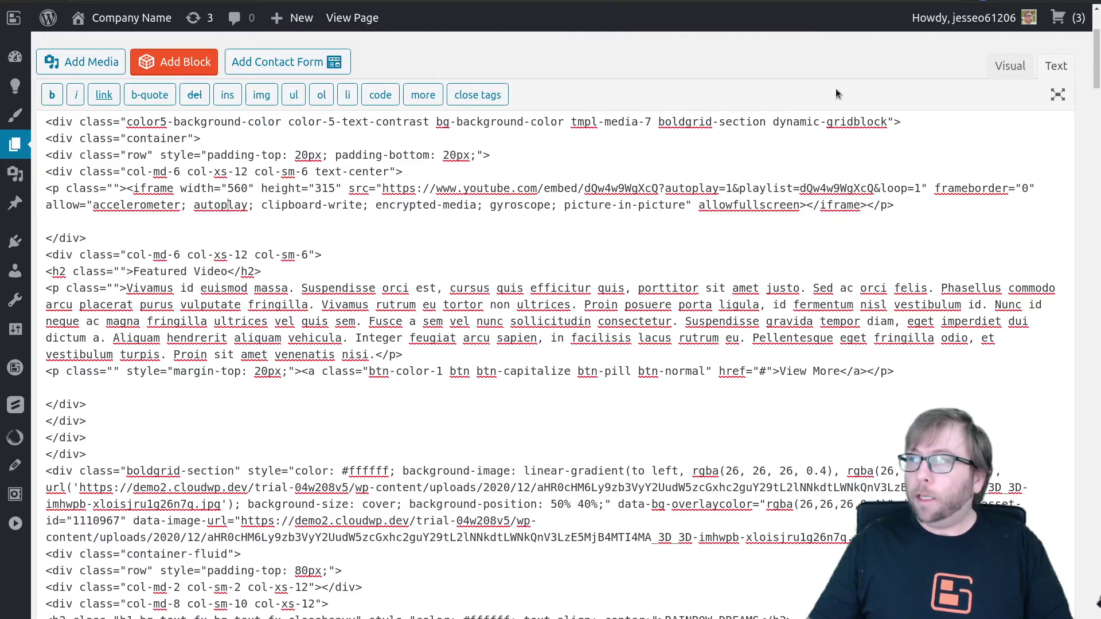
Update the Home page and open the published page in a new tab
drag(1098, 34, 1058, 420)
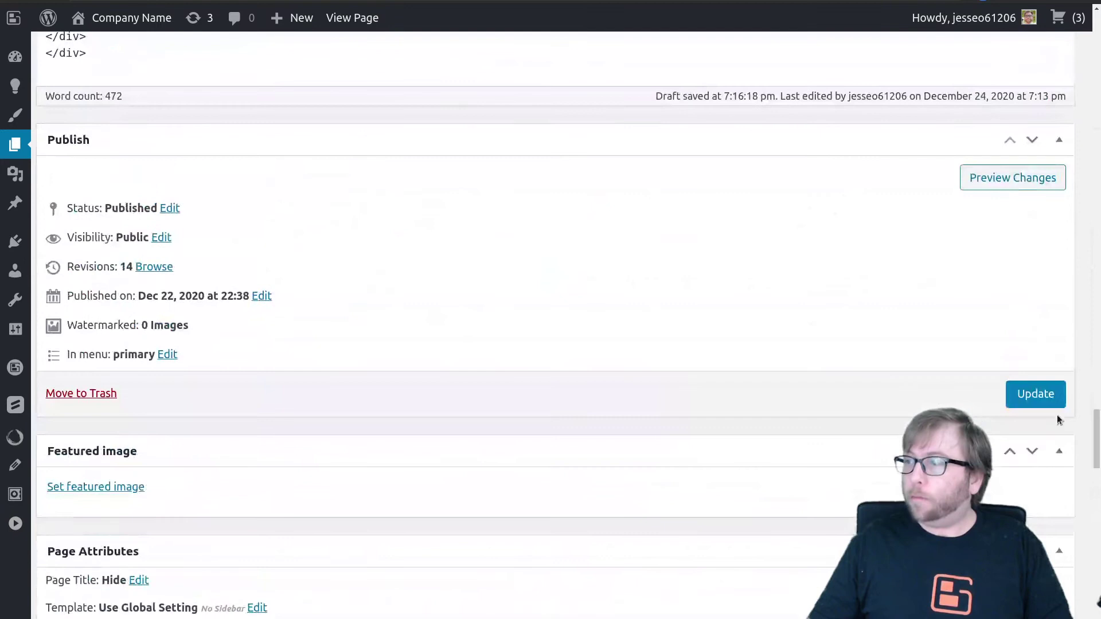
click(1038, 401)
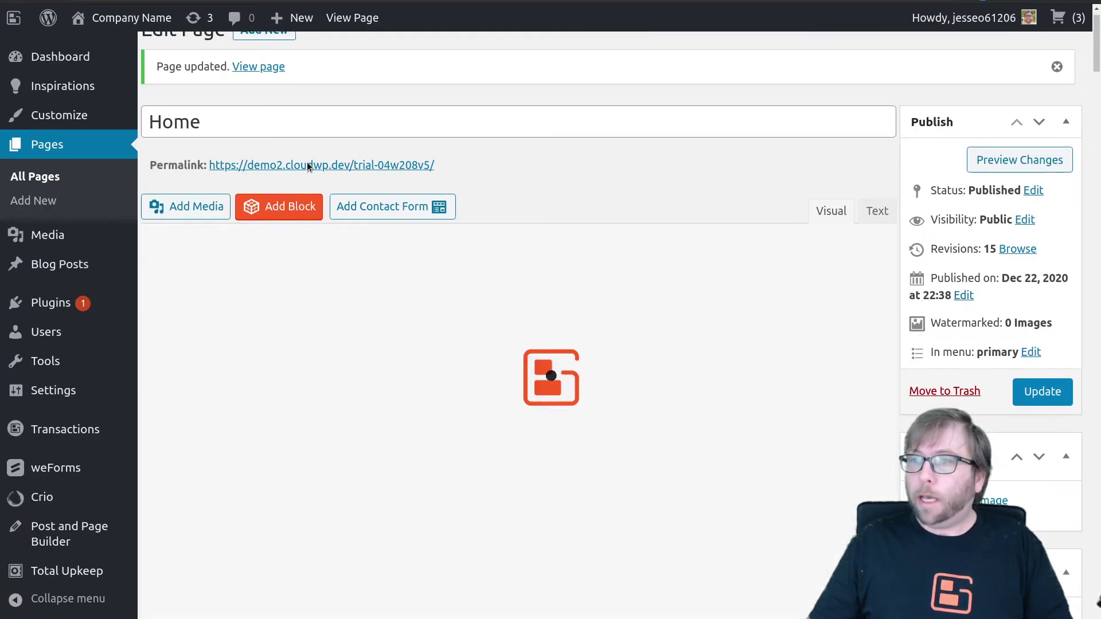
right_click(155, 67)
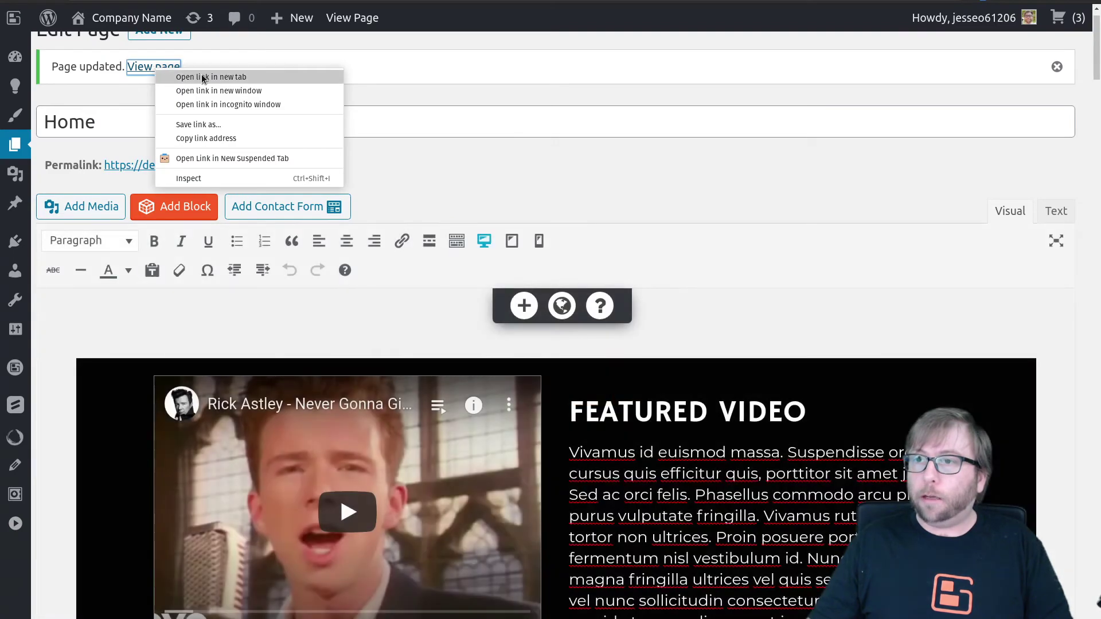
click(201, 76)
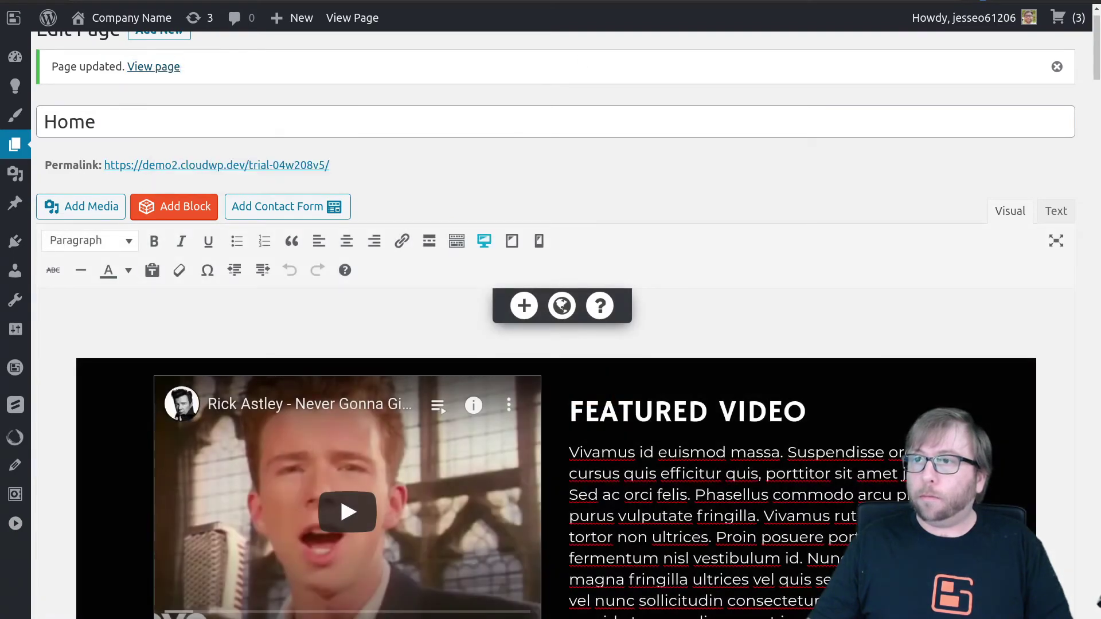
On the live Home page, watch the Featured Video autoplay on its own to 0:28
key(ctrl+Tab)
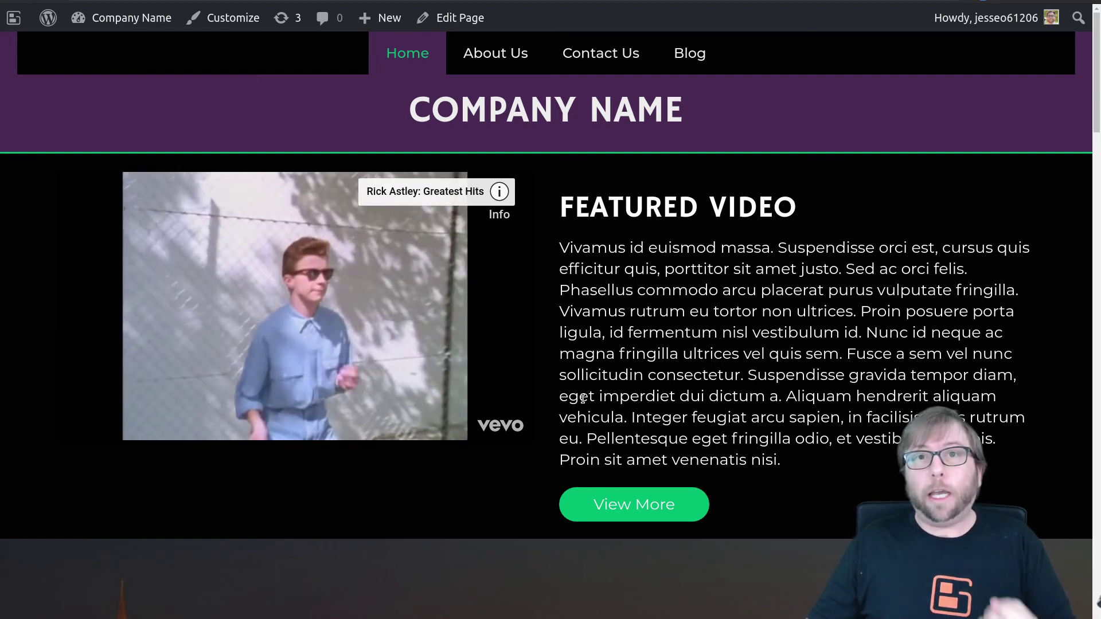
mouse_move(445, 369)
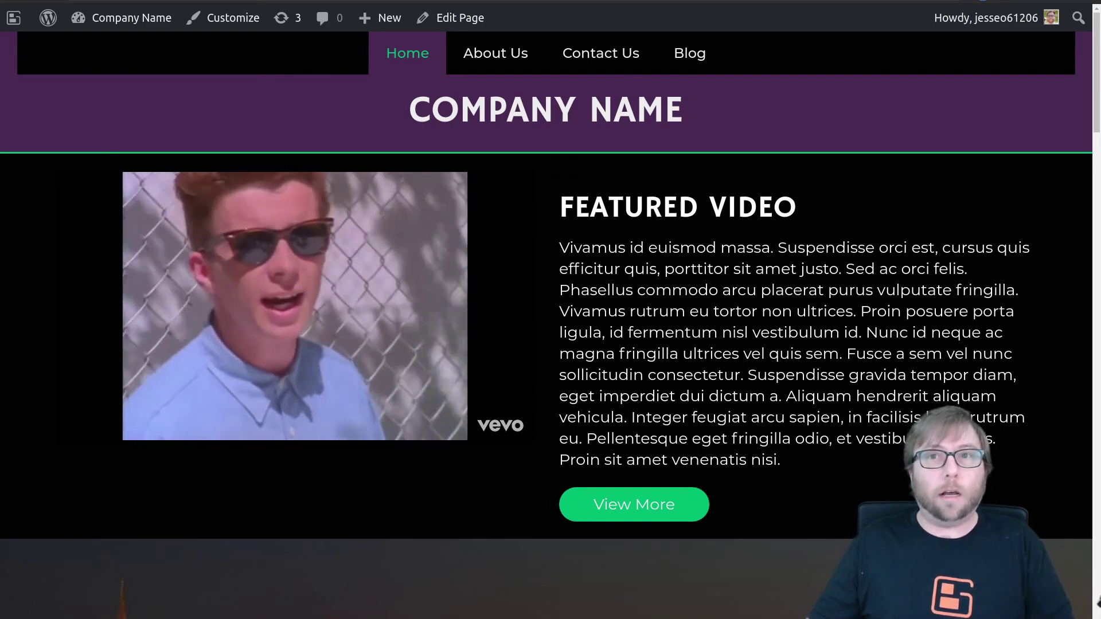
mouse_move(210, 350)
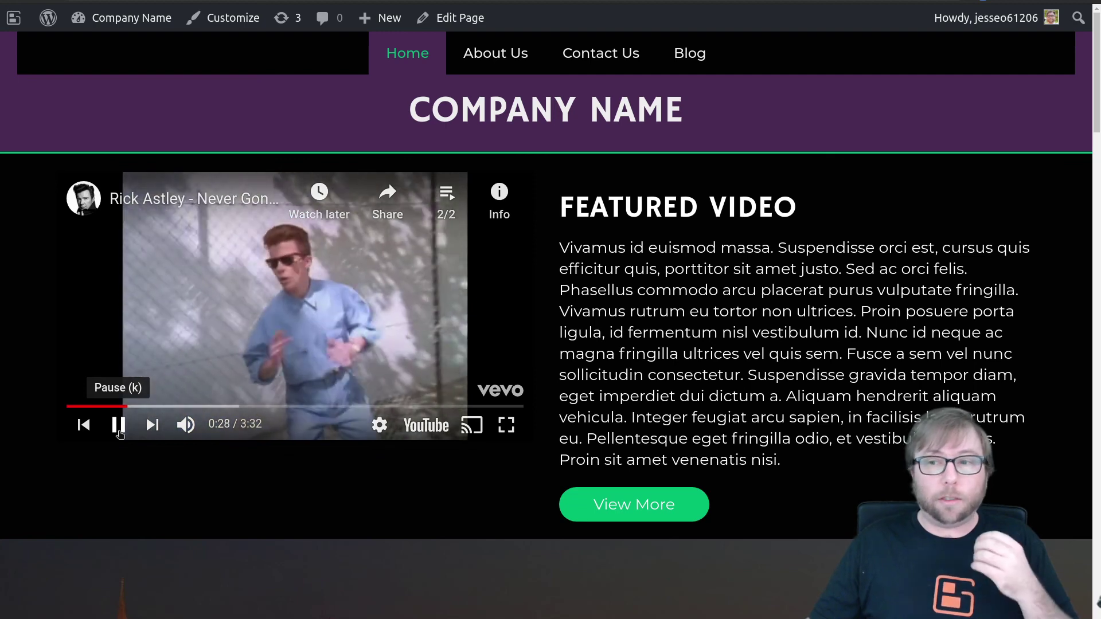